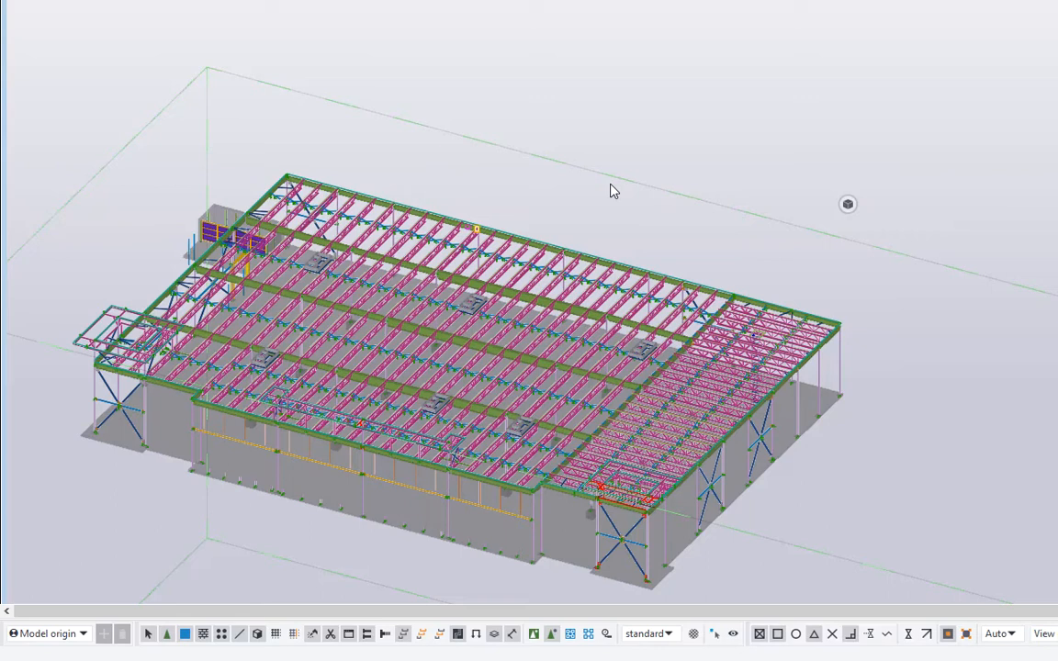
- Examine the bolted beam end connections at the columns beneath the front canopy frame and the overall steel building model
{"action": "scroll", "coordinate": [355, 443], "scroll_direction": "up", "scroll_amount": 5}
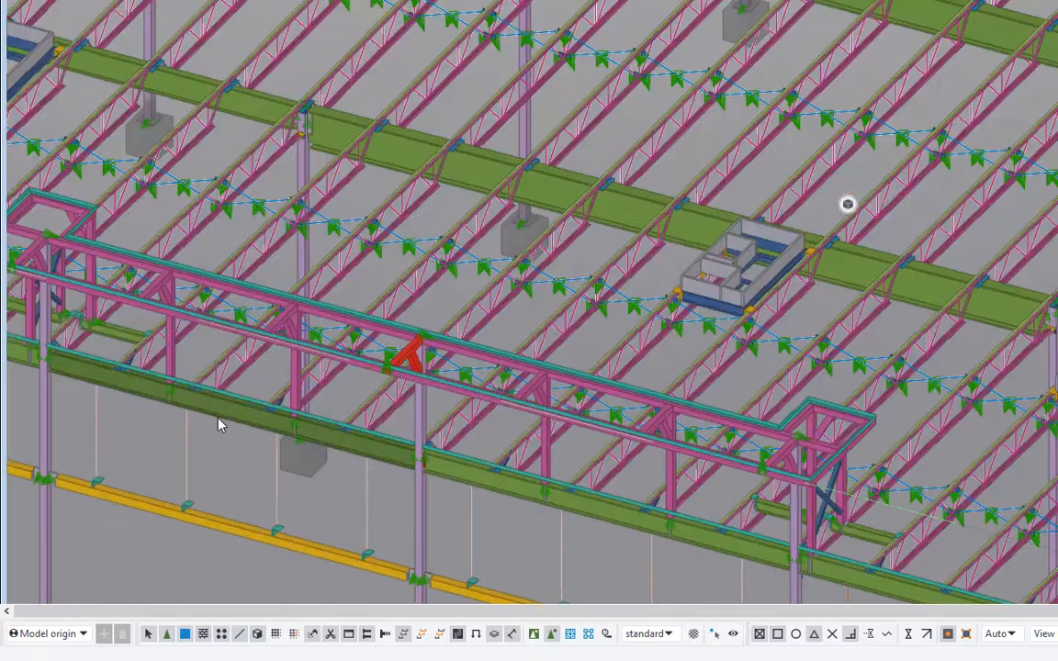
{"action": "scroll", "coordinate": [218, 425], "scroll_direction": "up", "scroll_amount": 5}
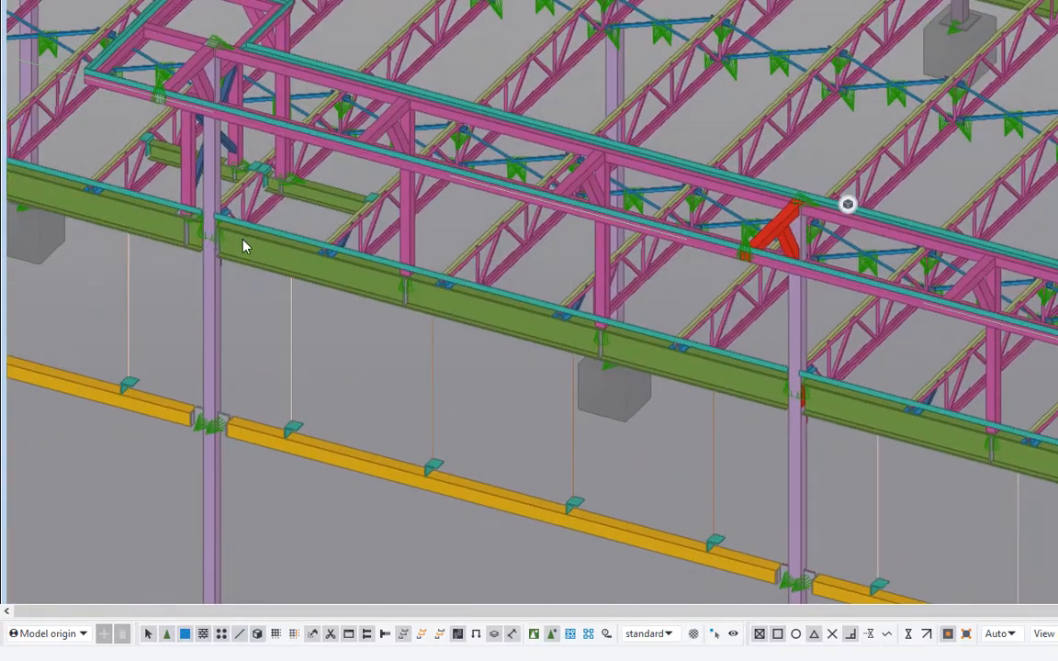
{"action": "scroll", "coordinate": [243, 245], "scroll_direction": "up", "scroll_amount": 5}
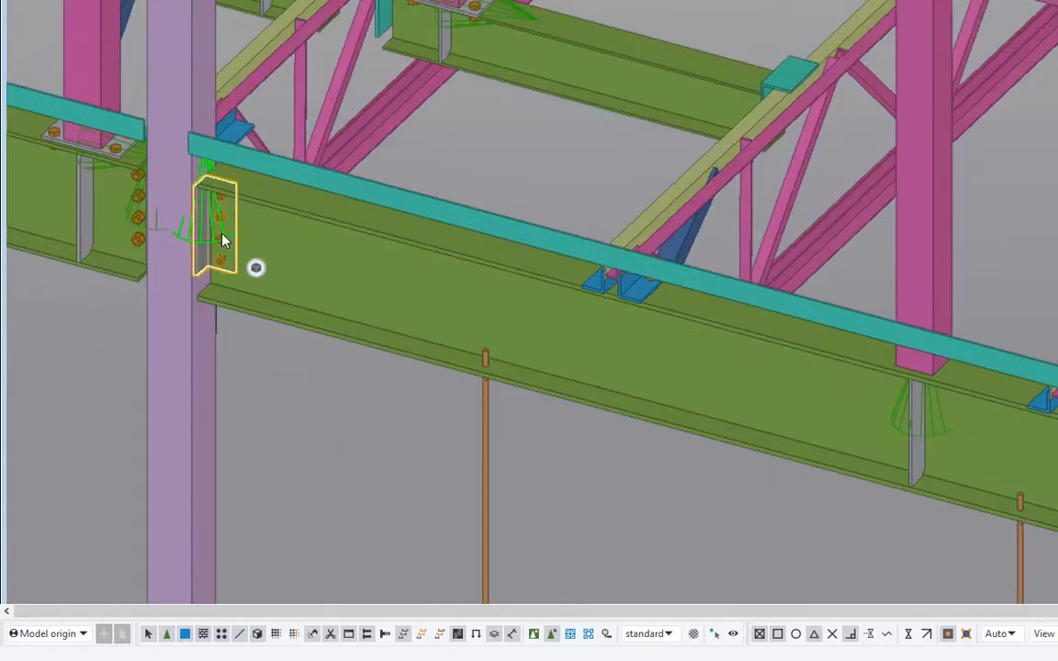
{"action": "scroll", "coordinate": [224, 239], "scroll_direction": "down", "scroll_amount": 6}
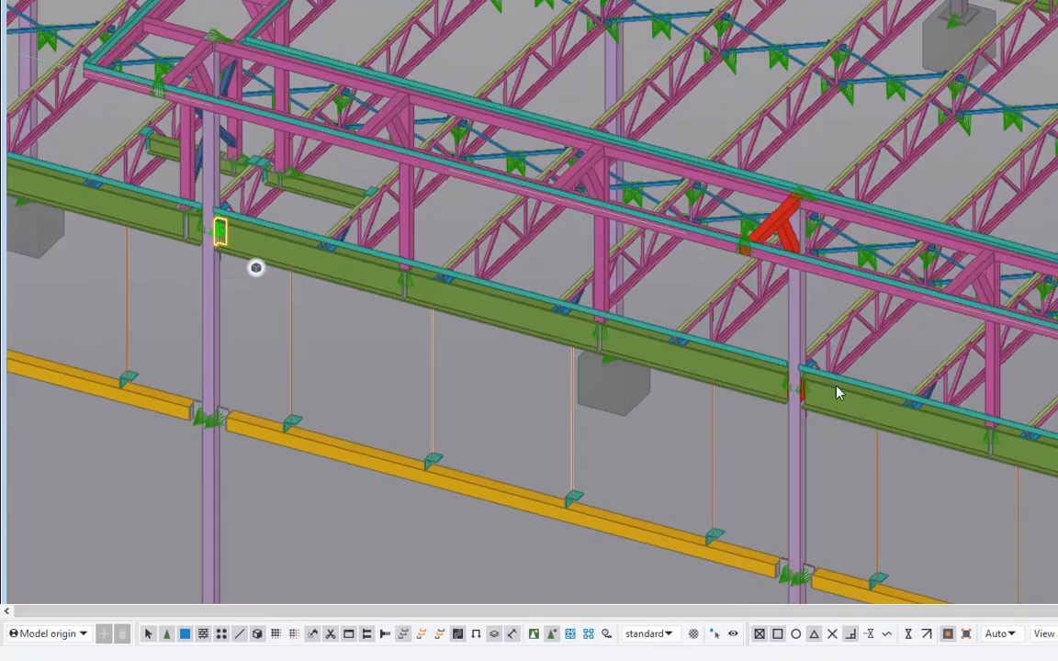
{"action": "scroll", "coordinate": [837, 393], "scroll_direction": "up", "scroll_amount": 6}
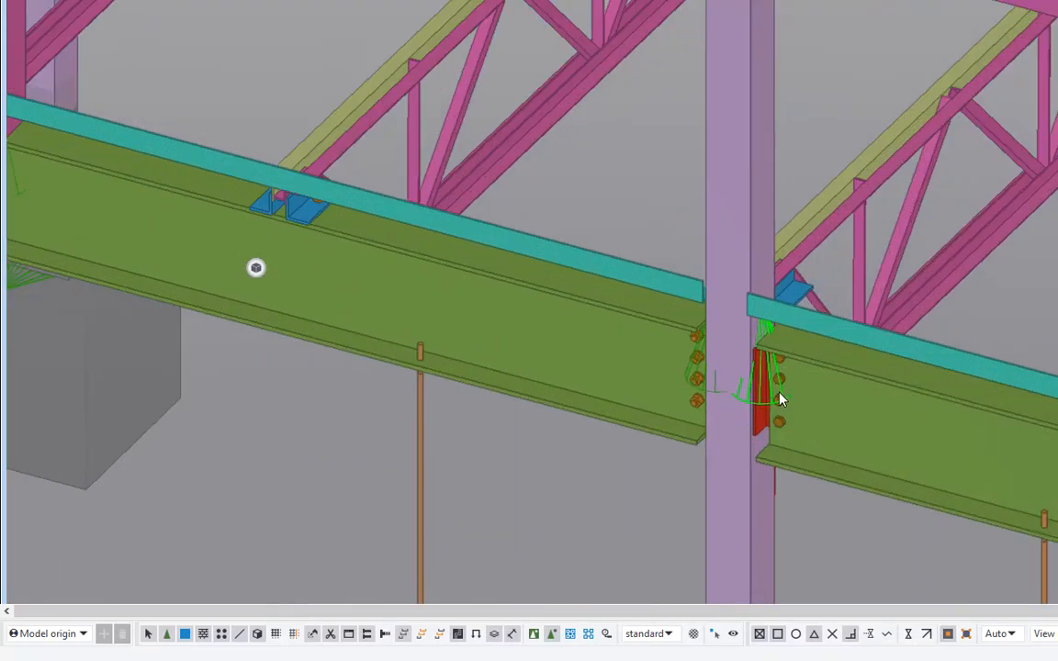
{"action": "scroll", "coordinate": [780, 399], "scroll_direction": "down", "scroll_amount": 3}
{"action": "middle_click_drag", "start_coordinate": [780, 398], "coordinate": [706, 366]}
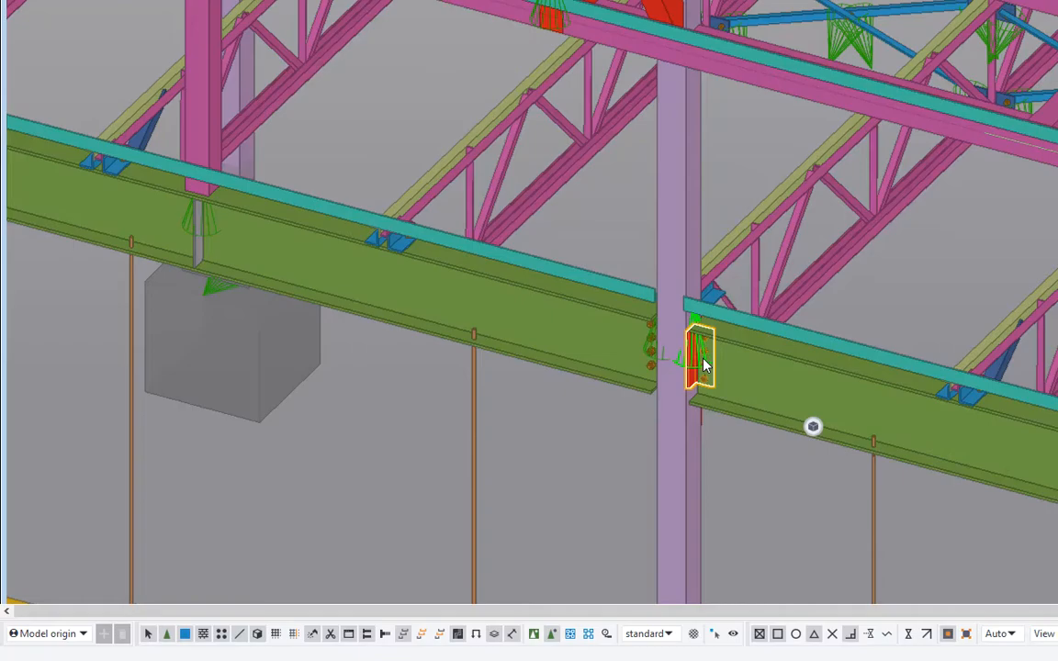
{"action": "scroll", "coordinate": [703, 363], "scroll_direction": "down", "scroll_amount": 10}
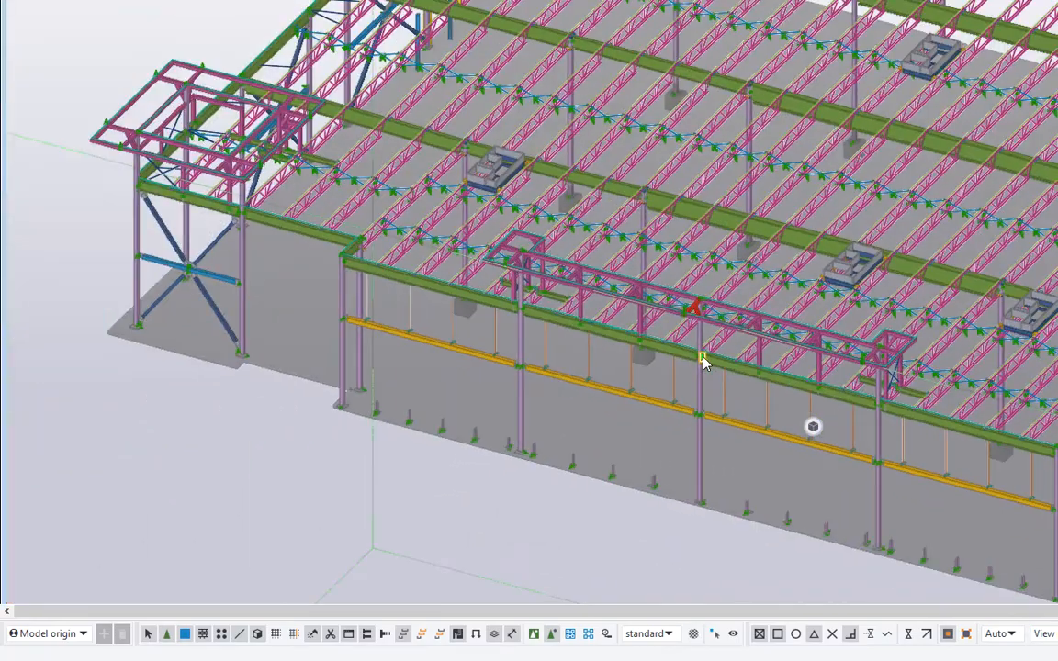
{"action": "middle_click_drag", "start_coordinate": [703, 363], "coordinate": [721, 361], "text": "ctrl"}
{"action": "scroll", "coordinate": [721, 361], "scroll_direction": "down", "scroll_amount": 10}
{"action": "middle_click_drag", "start_coordinate": [515, 406], "coordinate": [520, 360]}
{"action": "scroll", "coordinate": [528, 367], "scroll_direction": "up", "scroll_amount": 2}
{"action": "scroll", "coordinate": [528, 368], "scroll_direction": "down", "scroll_amount": 1}
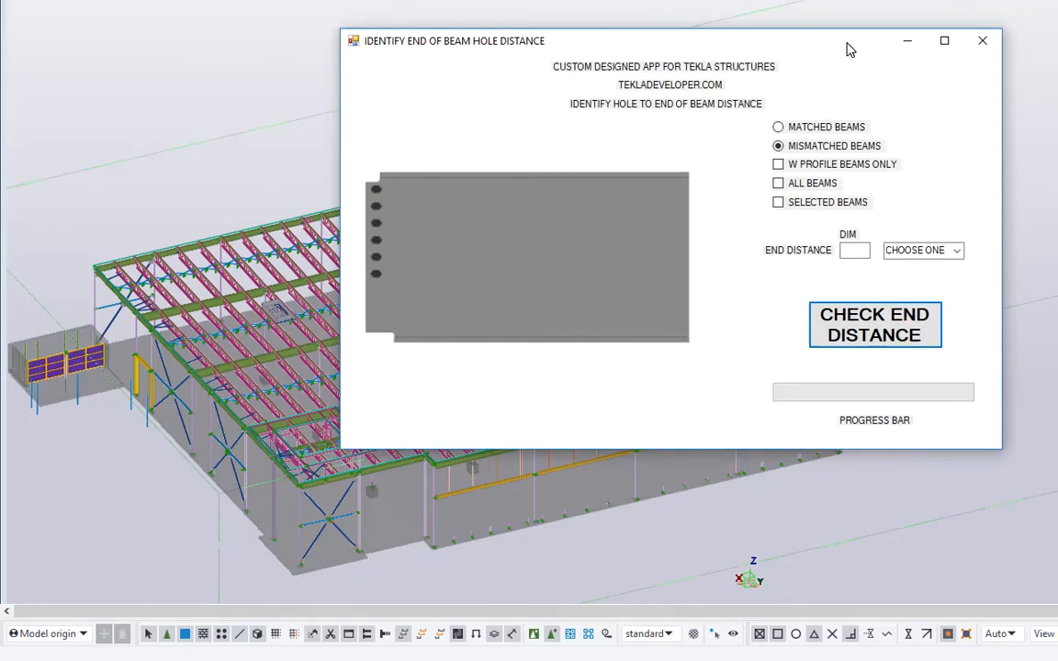
- Set the beam hole distance check to matched beams with an end distance of 1.5 inch
{"action": "left_click_drag", "start_coordinate": [848, 47], "coordinate": [659, 88]}
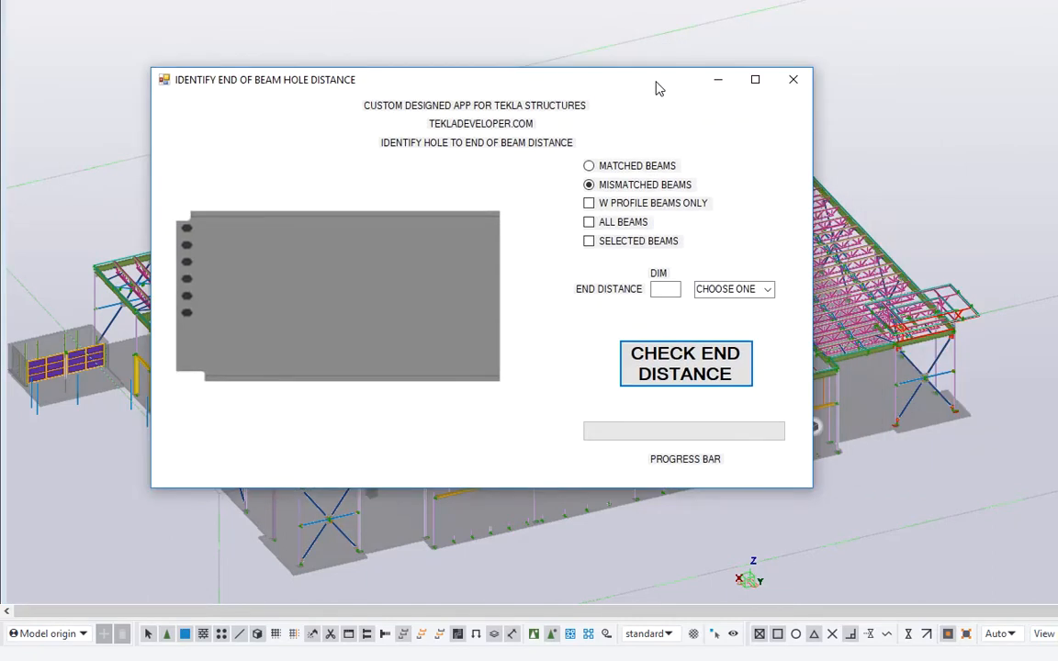
{"action": "left_click", "coordinate": [605, 167]}
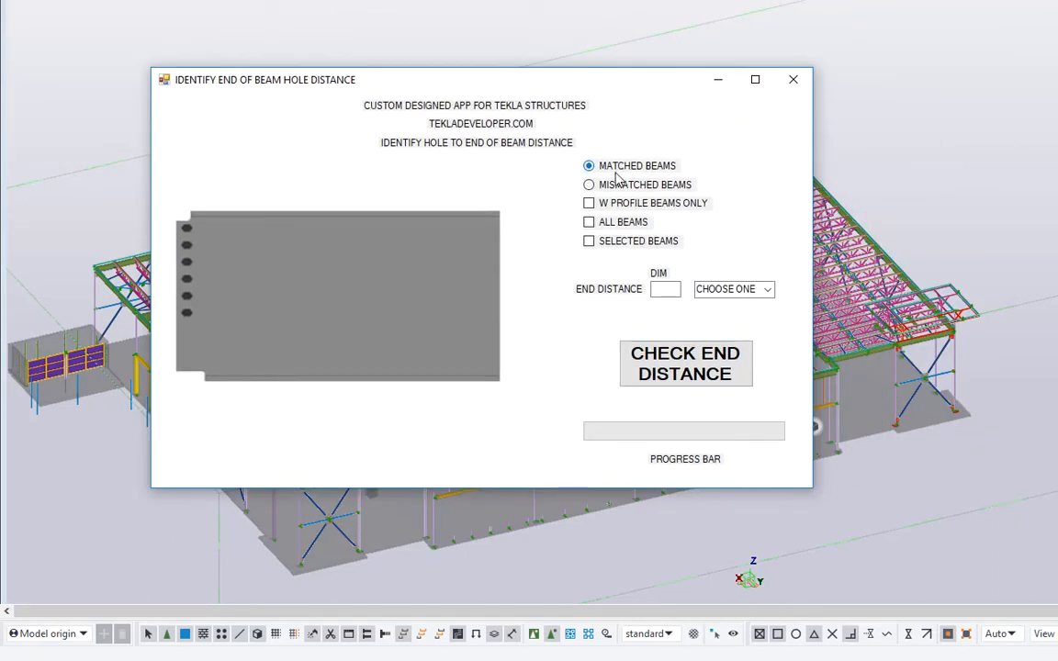
{"action": "left_click", "coordinate": [593, 185]}
{"action": "left_click", "coordinate": [642, 168]}
{"action": "left_click", "coordinate": [672, 287]}
{"action": "type", "text": "1.5"}
{"action": "left_click", "coordinate": [768, 289]}
{"action": "left_click", "coordinate": [747, 313]}
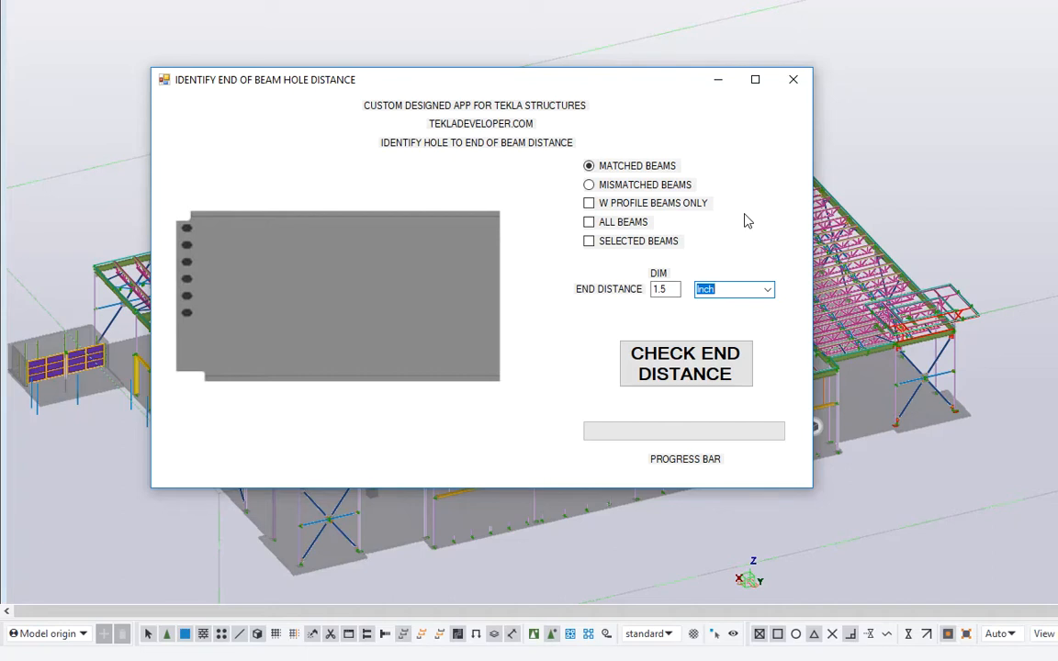
- Run the end distance check for mismatched beams with W profile beams only and all beams enabled, and close the checker
{"action": "left_click", "coordinate": [588, 184]}
{"action": "left_click", "coordinate": [589, 203]}
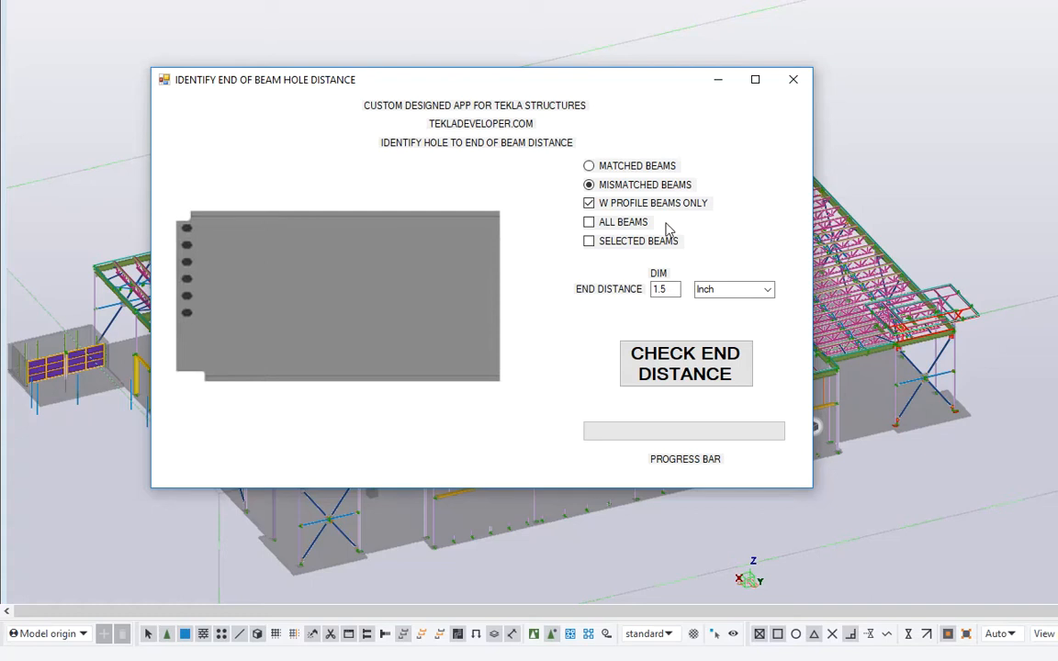
{"action": "left_click", "coordinate": [592, 222]}
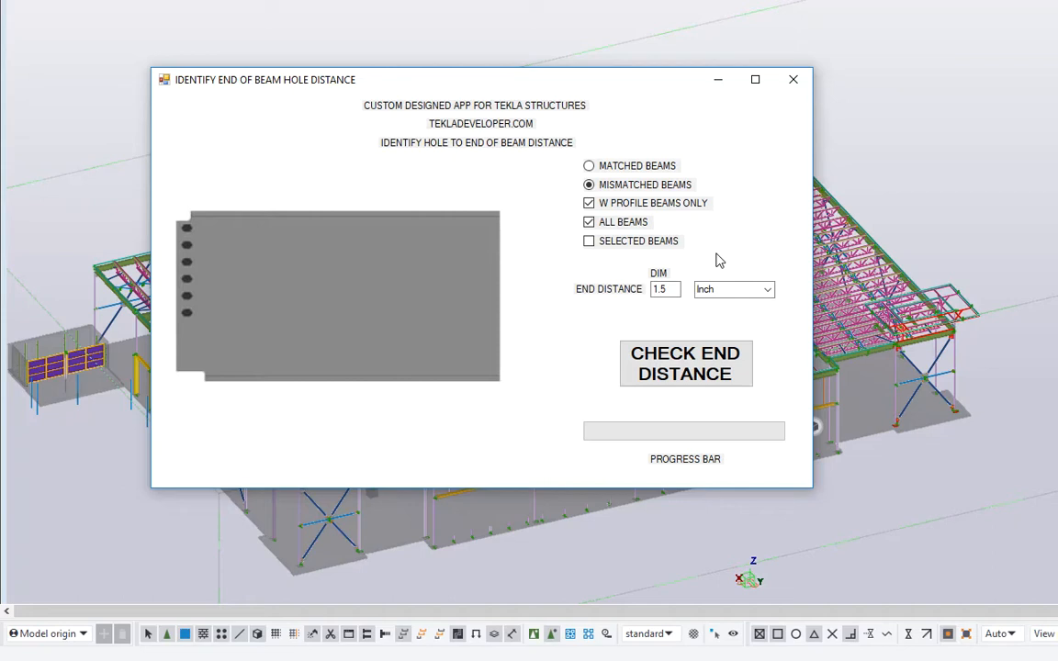
{"action": "left_click", "coordinate": [691, 351]}
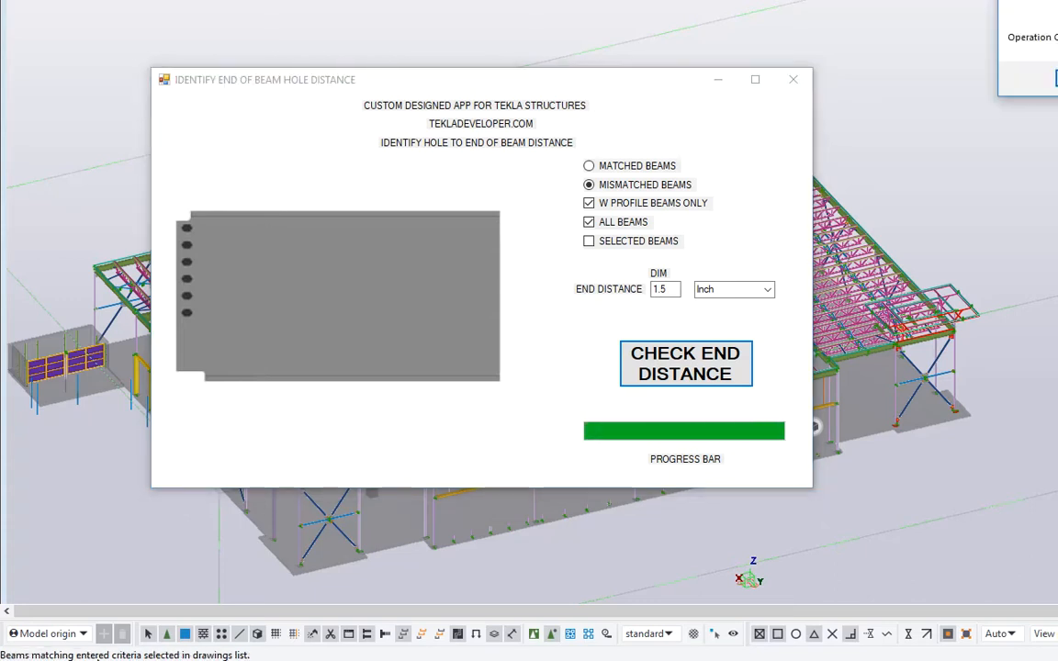
{"action": "left_click_drag", "start_coordinate": [1055, 9], "coordinate": [880, 99]}
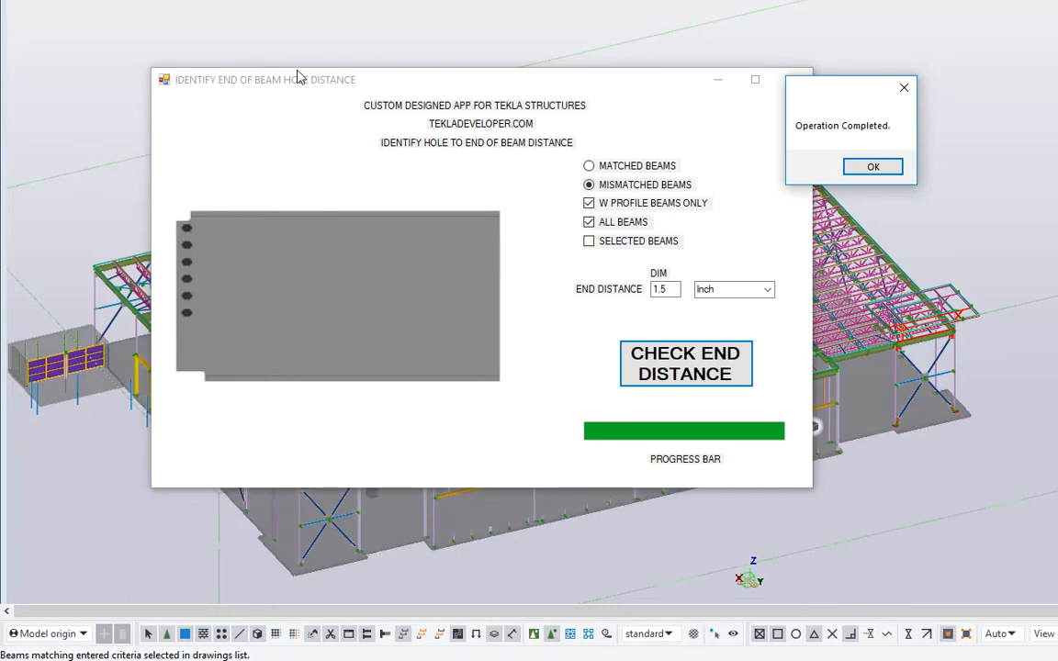
{"action": "left_click", "coordinate": [903, 88]}
{"action": "left_click", "coordinate": [796, 81]}
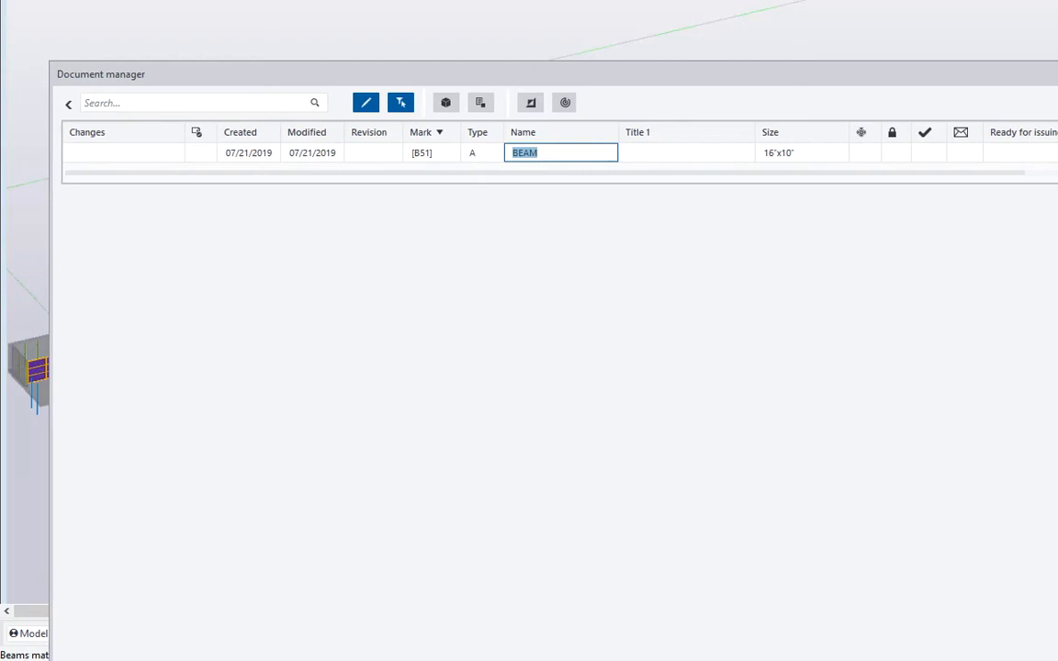
- Open the [B51] BEAM drawing from the document manager
{"action": "left_click", "coordinate": [657, 153]}
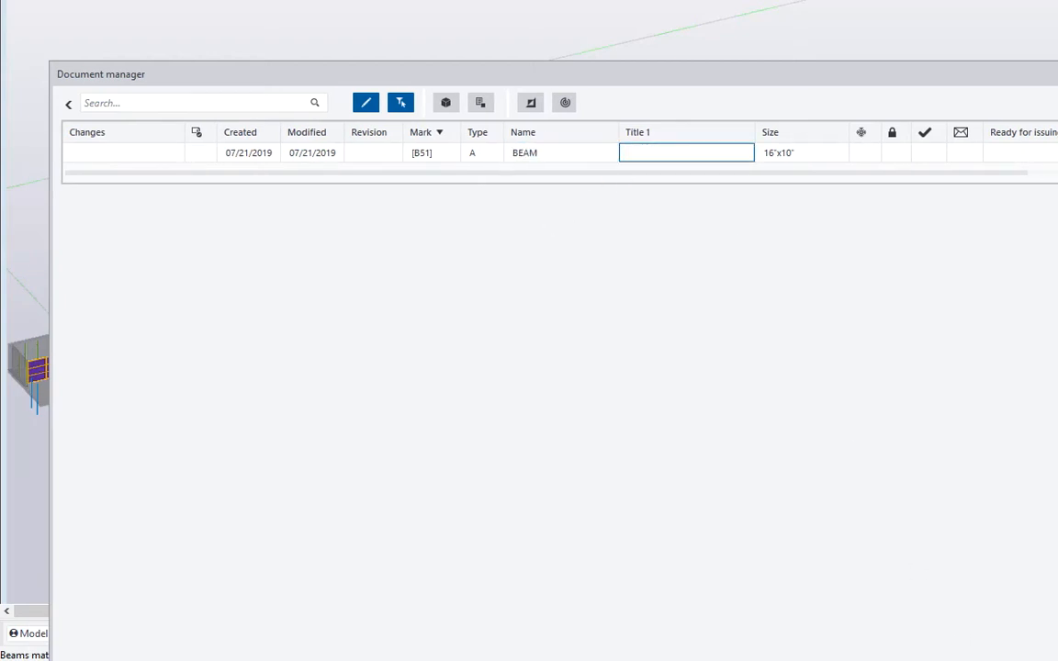
{"action": "left_click", "coordinate": [534, 153]}
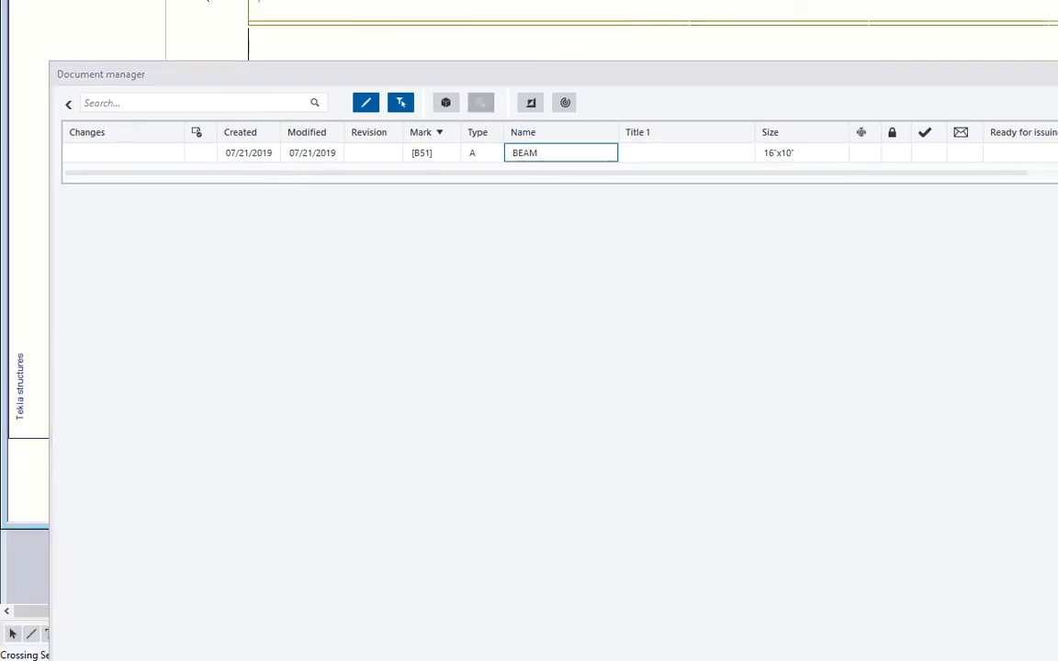
{"action": "key", "text": "Escape"}
- Examine the hole-to-end-of-beam dimension at the bolt holes in the B51 drawing and review the full sheet
{"action": "left_click_drag", "start_coordinate": [1026, 0], "coordinate": [689, 1]}
{"action": "mouse_move", "coordinate": [533, 3]}
{"action": "left_mouse_down"}
{"action": "mouse_move", "coordinate": [1057, 0]}
{"action": "mouse_move", "coordinate": [531, 4]}
{"action": "left_mouse_up"}
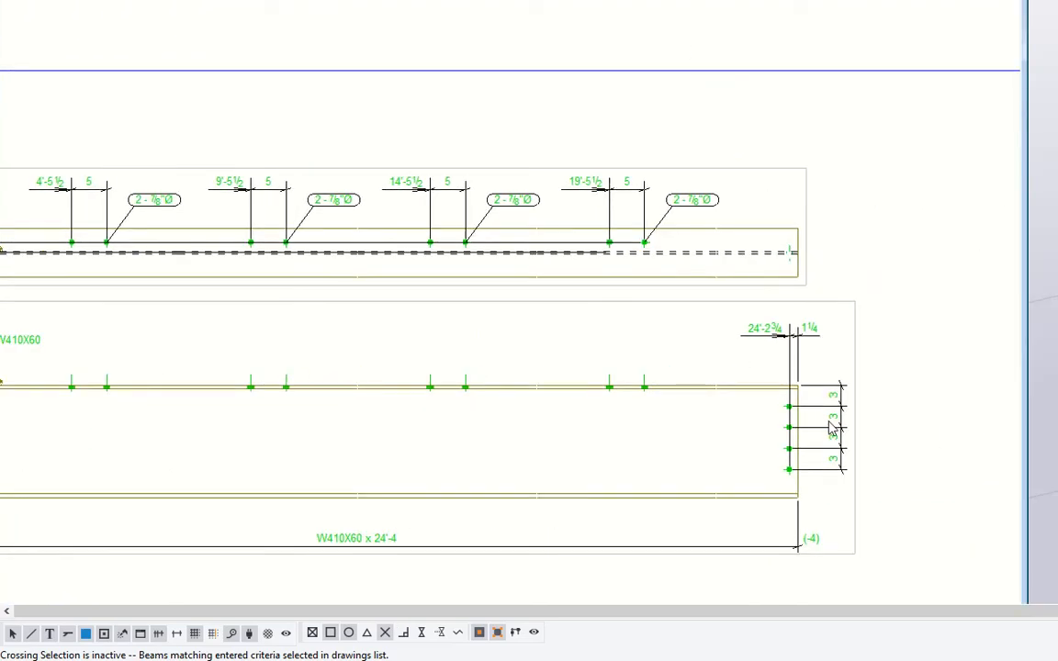
{"action": "scroll", "coordinate": [795, 418], "scroll_direction": "up", "scroll_amount": 3}
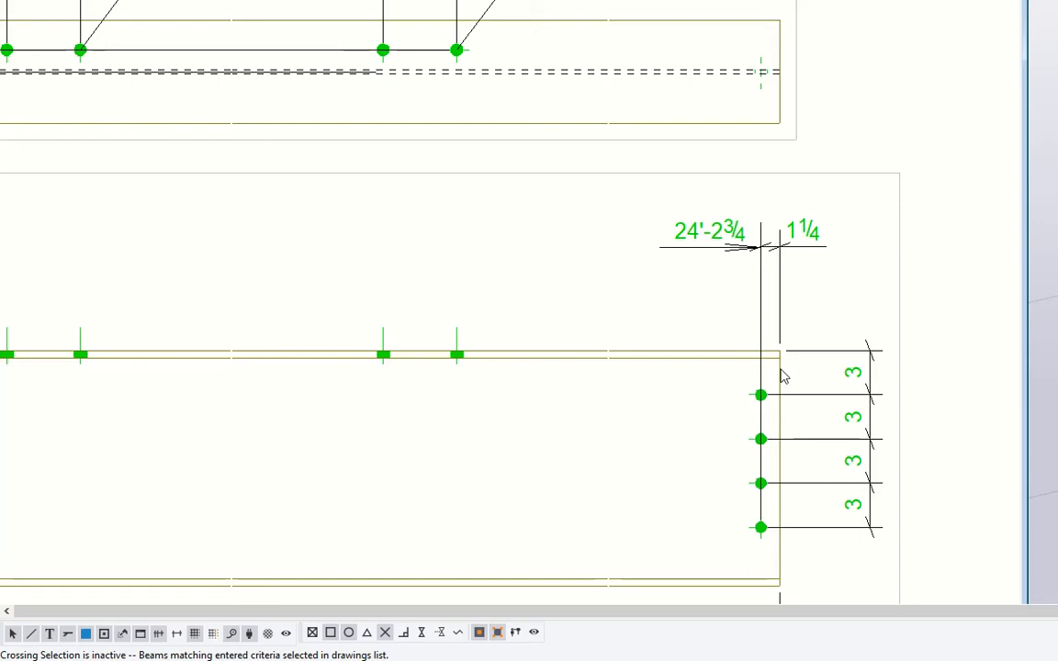
{"action": "scroll", "coordinate": [639, 269], "scroll_direction": "down", "scroll_amount": 1}
{"action": "scroll", "coordinate": [639, 270], "scroll_direction": "down", "scroll_amount": 5}
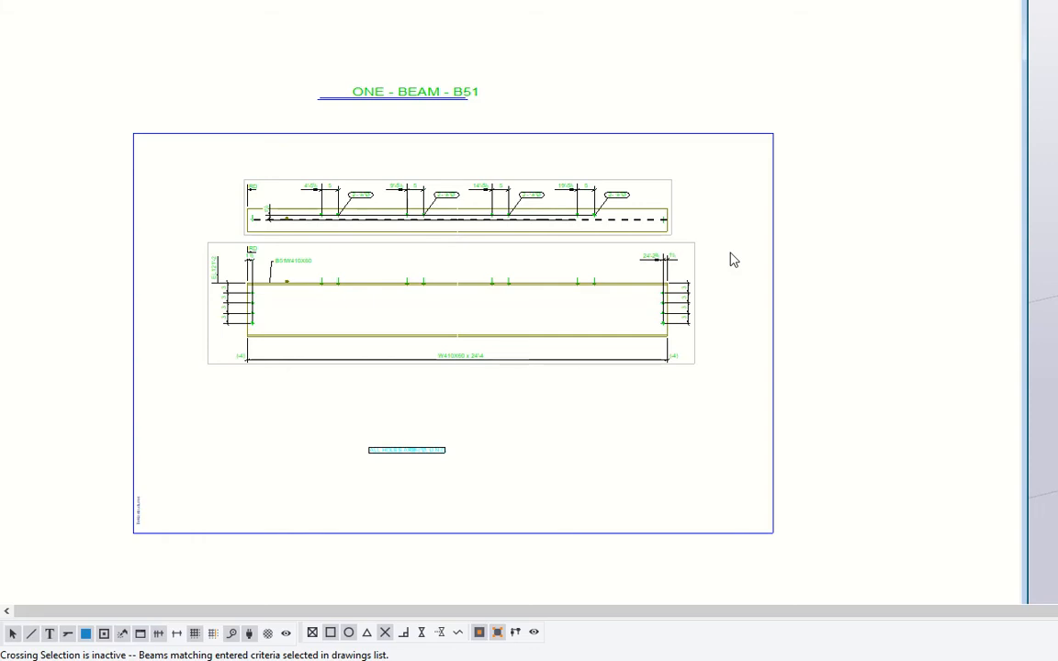
{"action": "scroll", "coordinate": [733, 260], "scroll_direction": "down", "scroll_amount": 2}
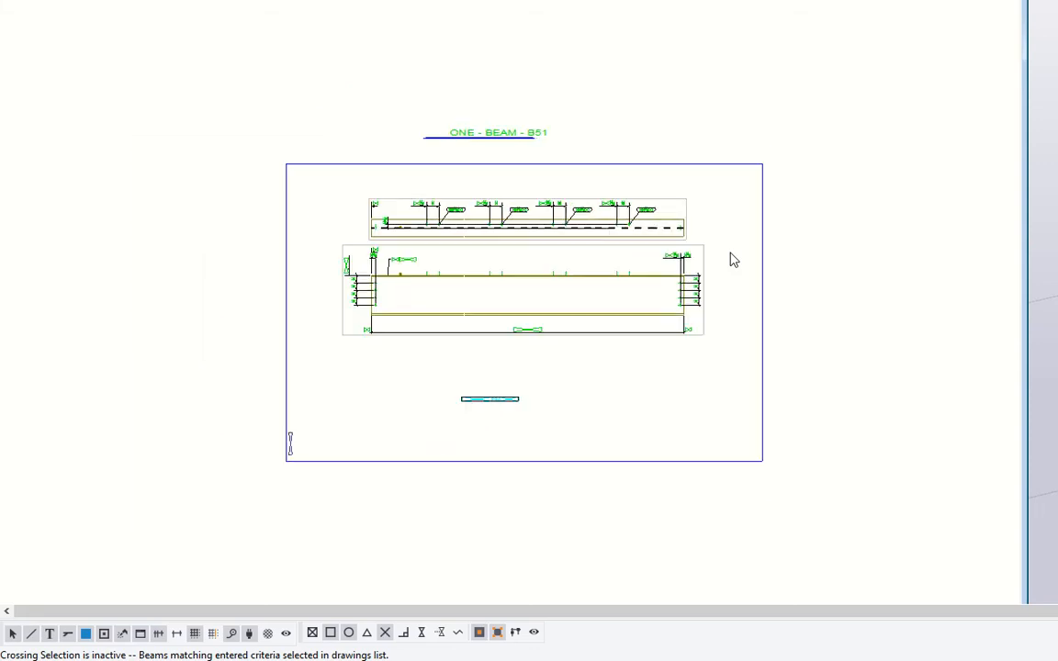